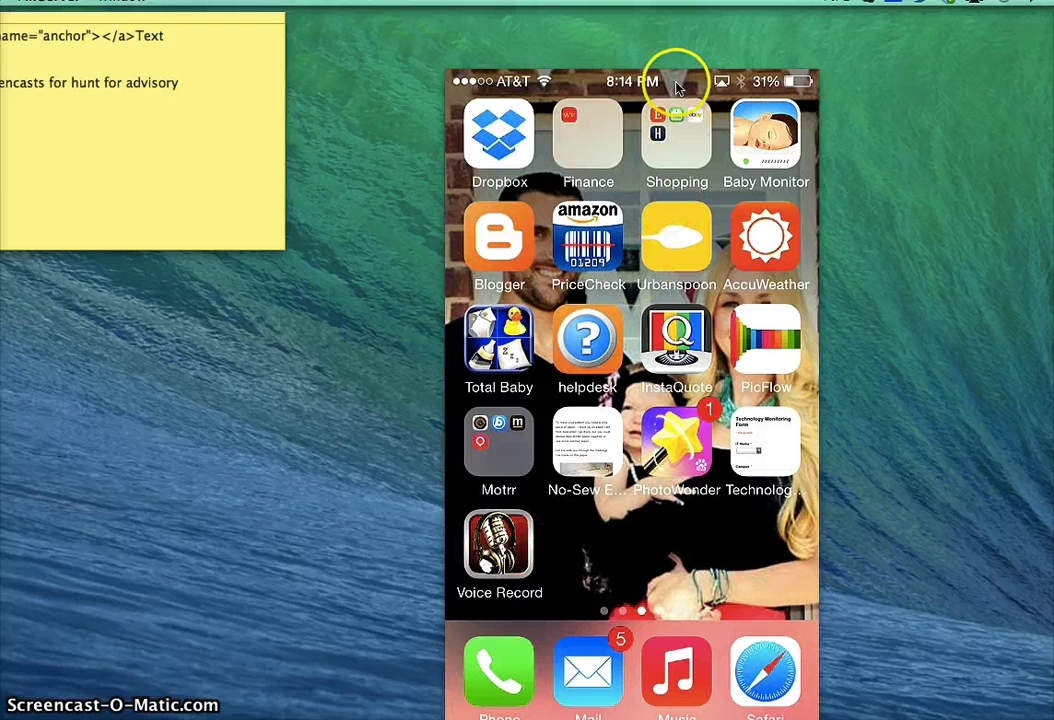
Expand the mirrored phone display to full screen
mouse_move(785, 87)
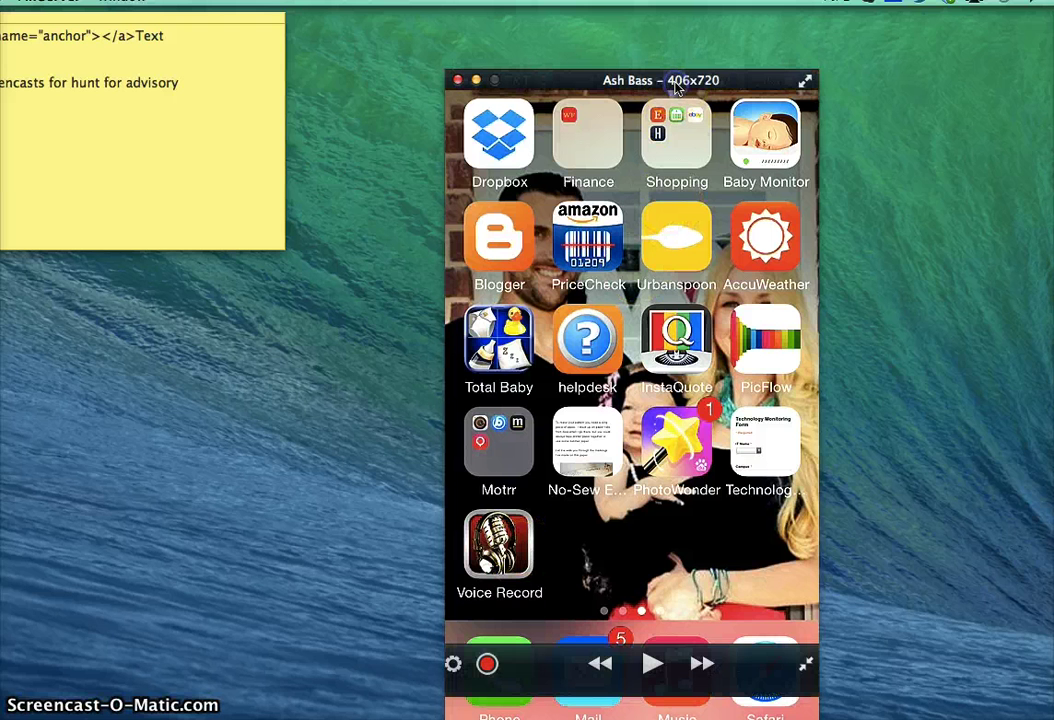
click(806, 84)
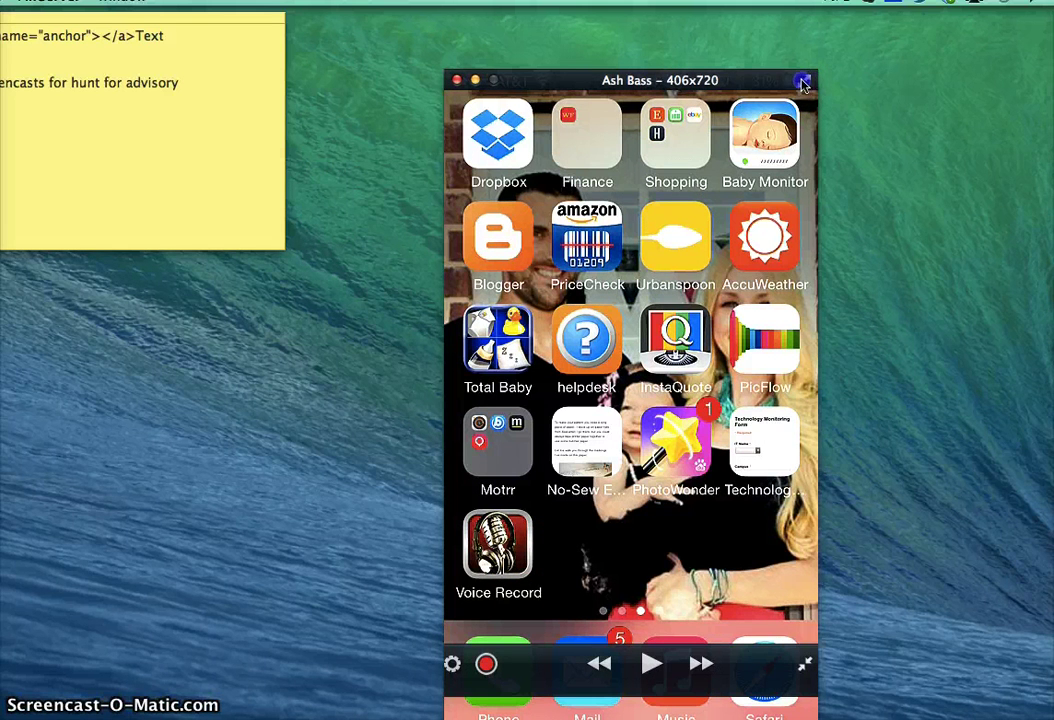
click(805, 664)
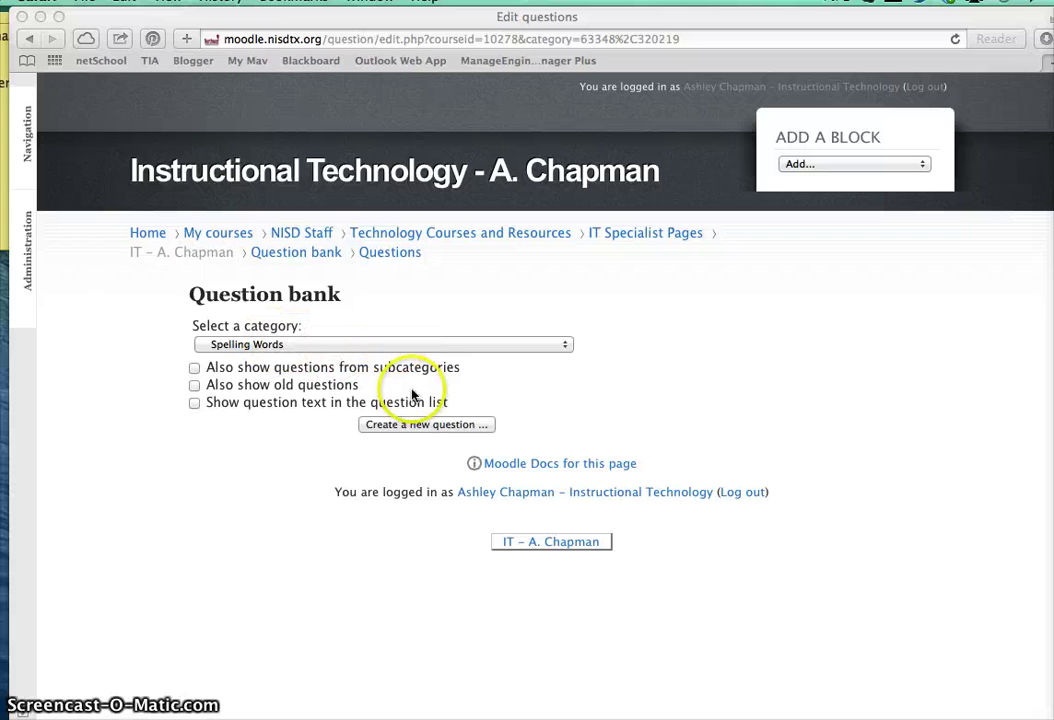
Create a Short answer question in the Spelling Words category and name it "box"
click(418, 426)
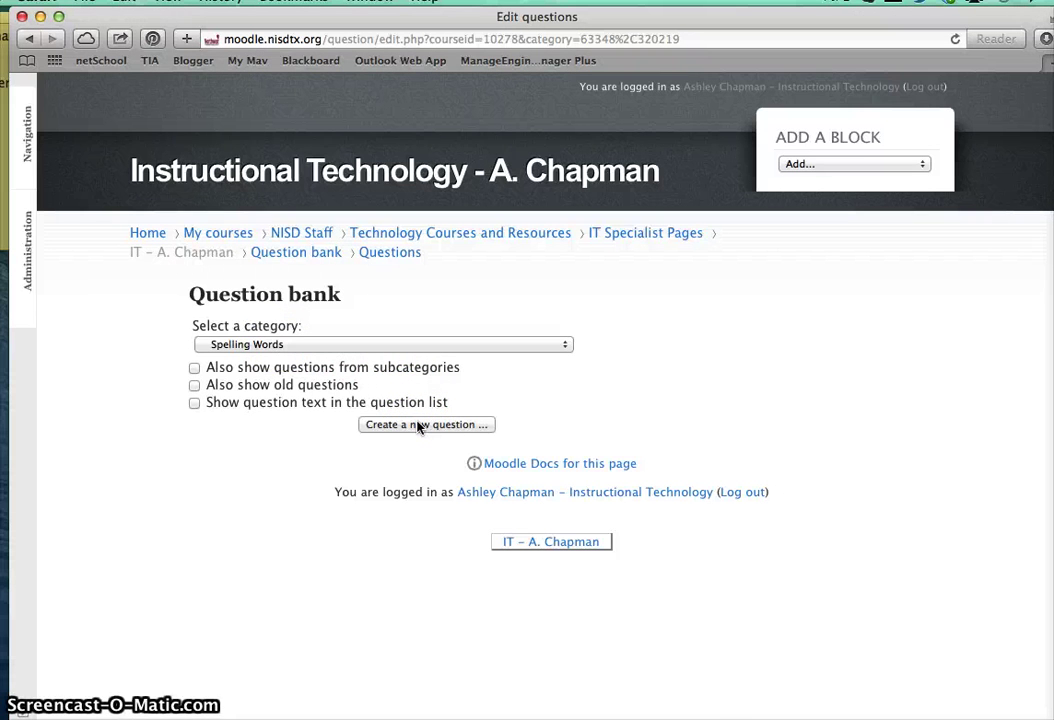
click(418, 426)
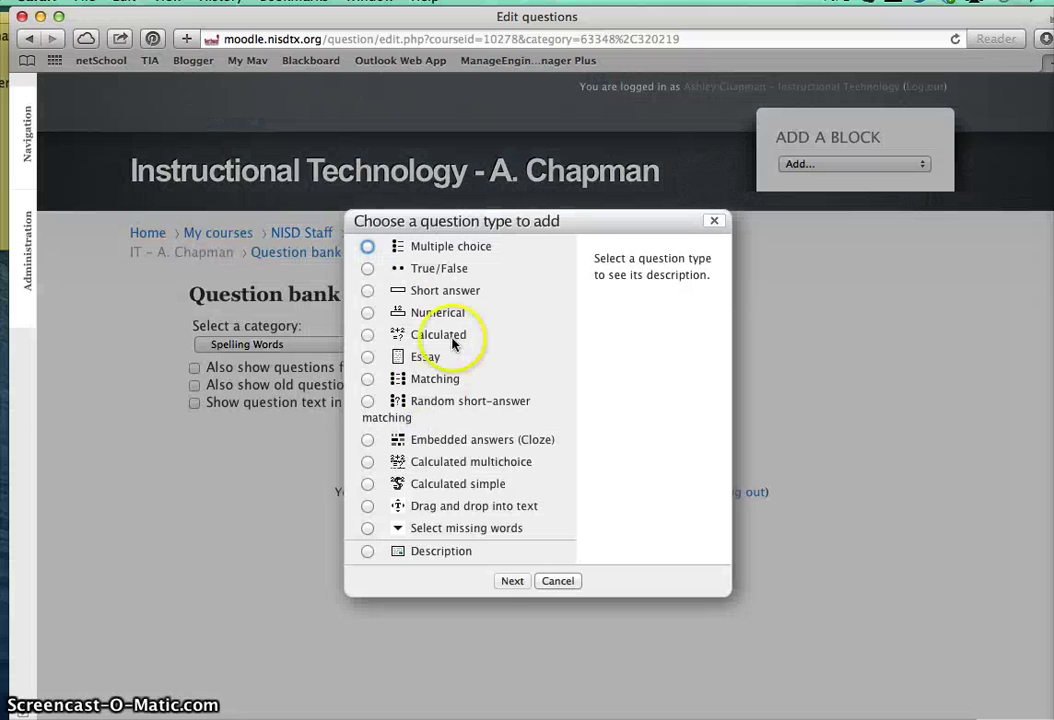
click(368, 290)
click(516, 587)
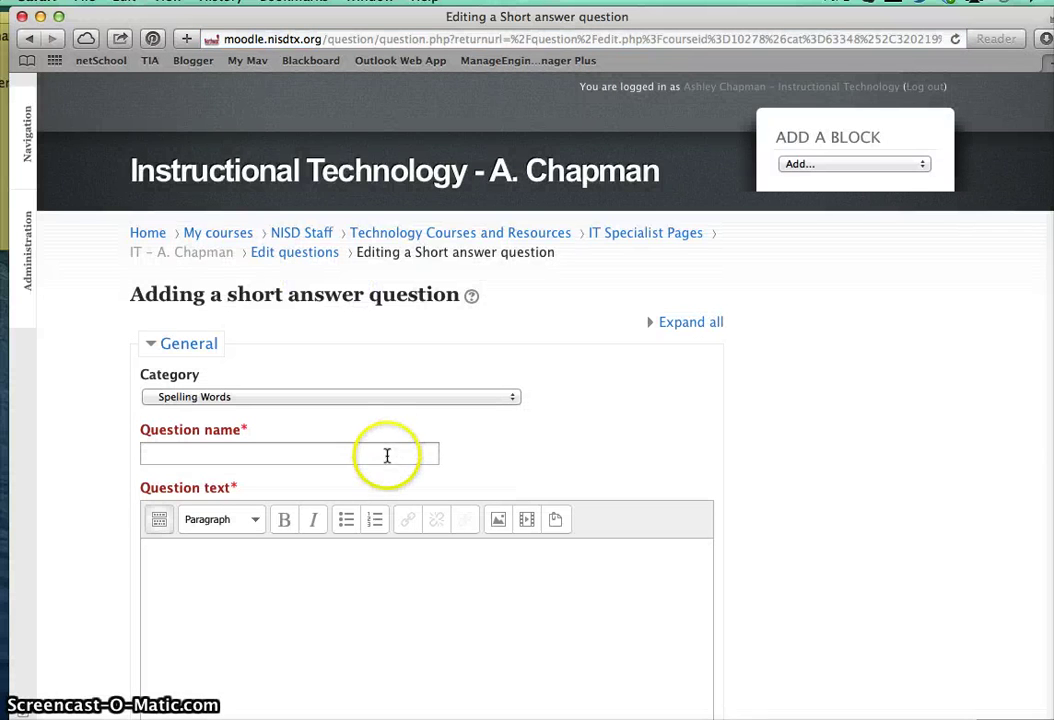
click(387, 455)
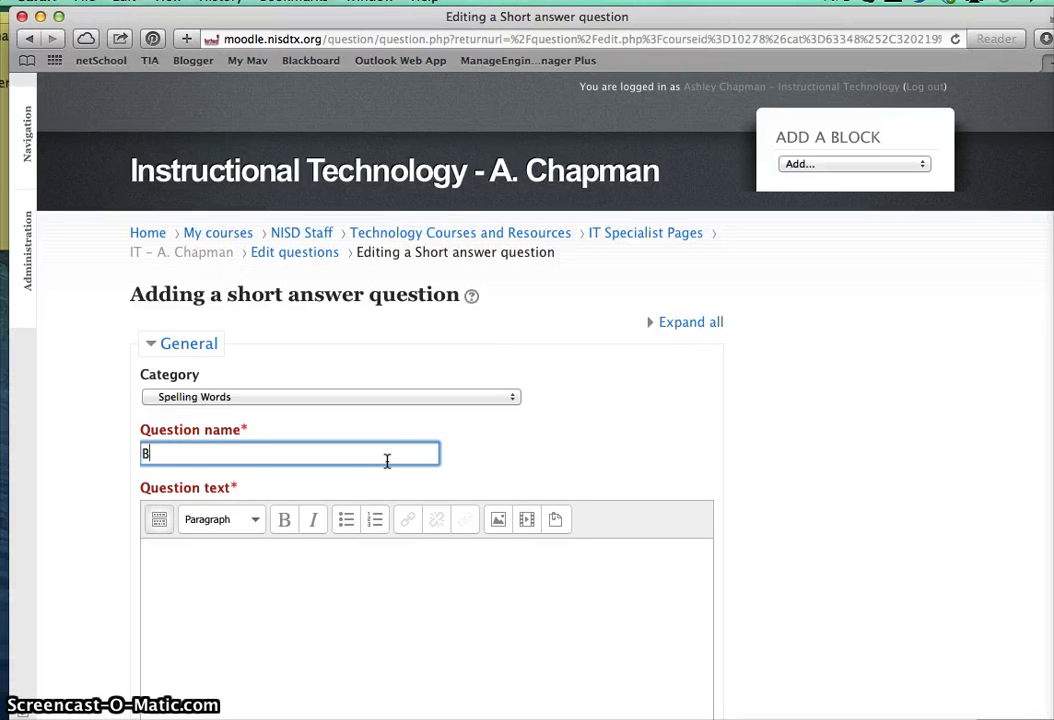
text(box)
Enter the question text "Listen to the recording and type the word in the box."
click(403, 588)
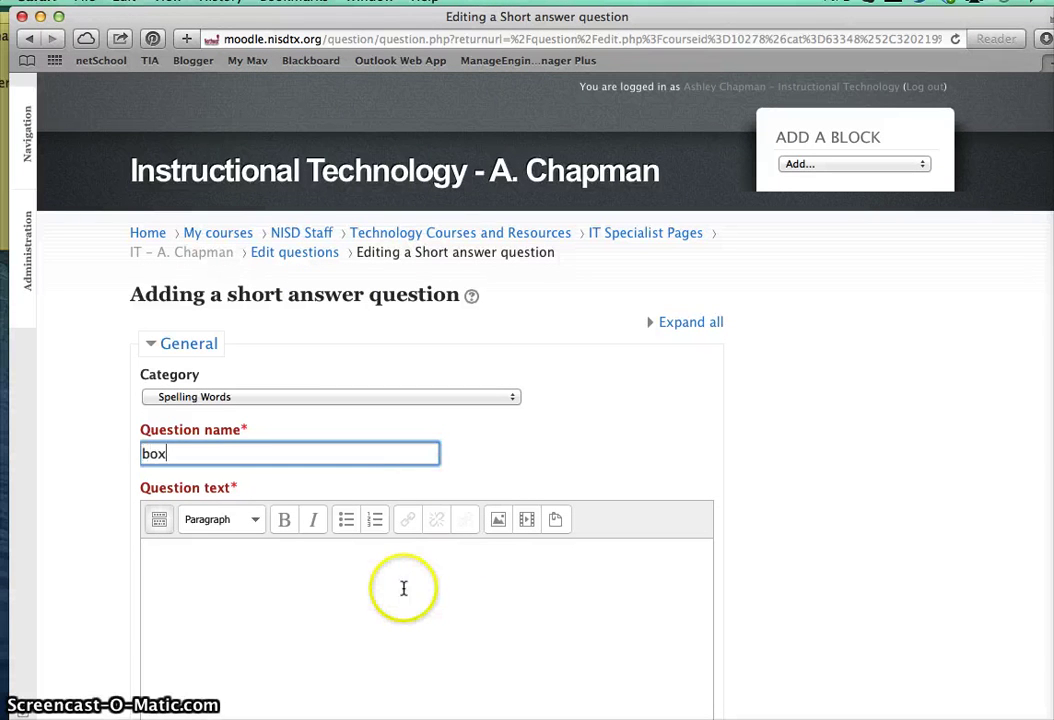
scroll(403, 588, down, 5)
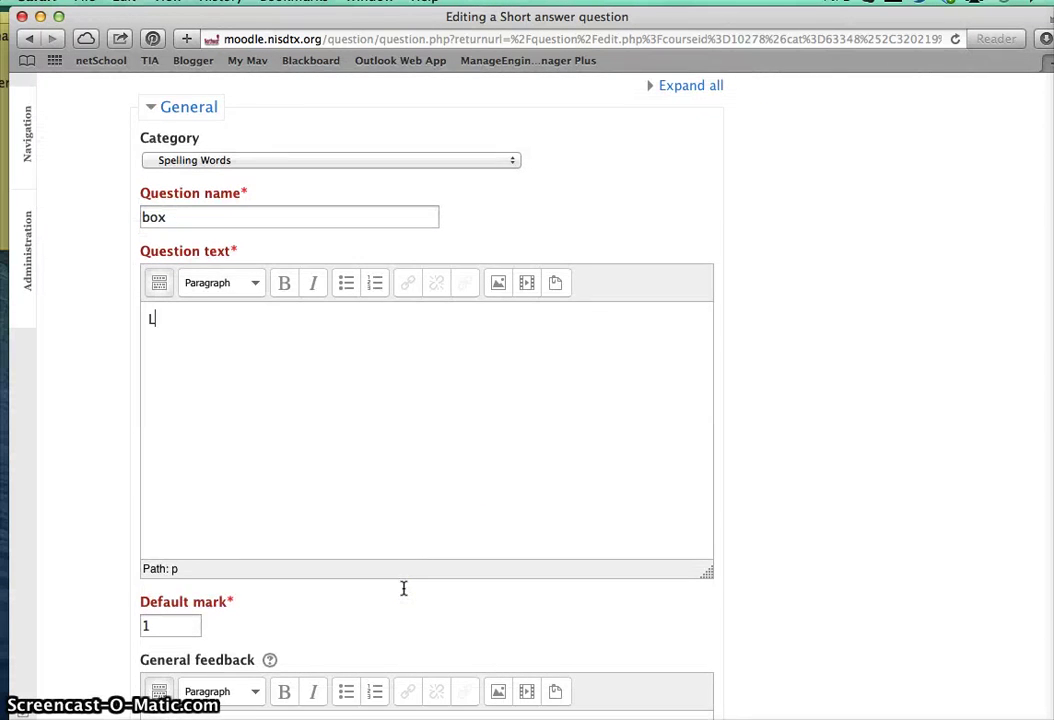
text(Listen to th)
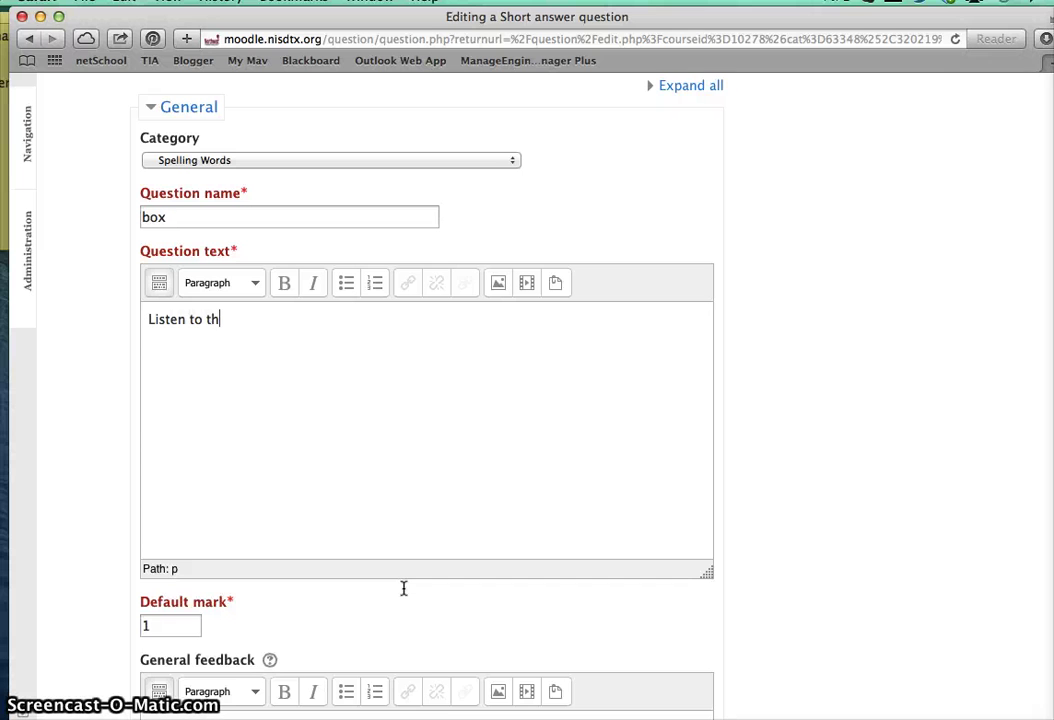
text(e recordin)
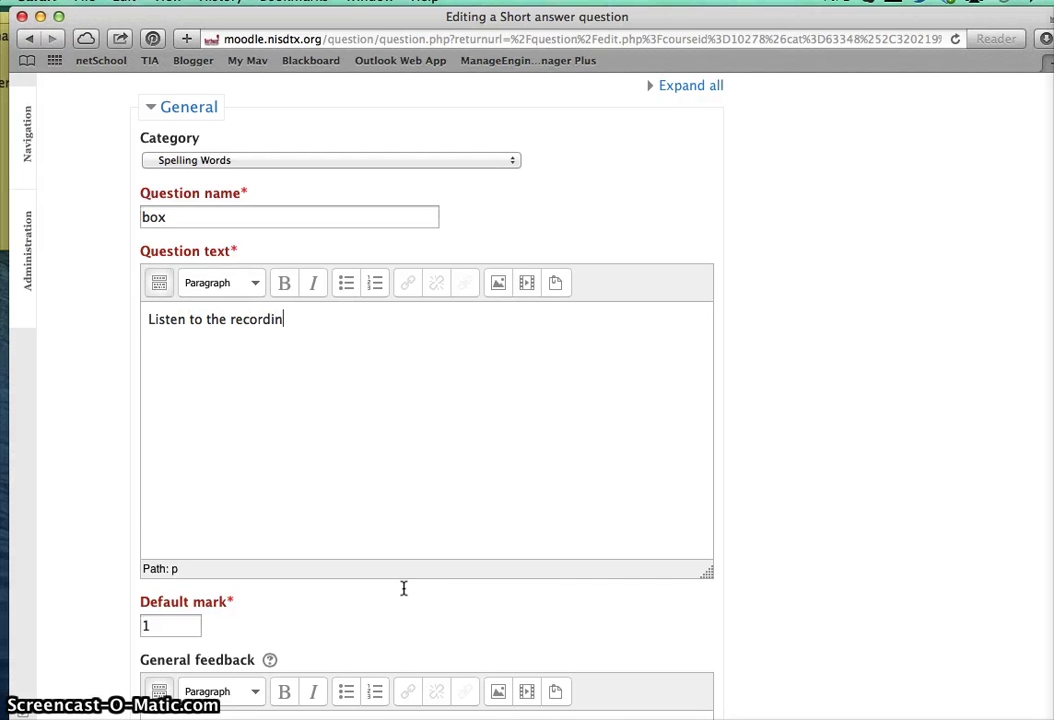
text(g and type the wor)
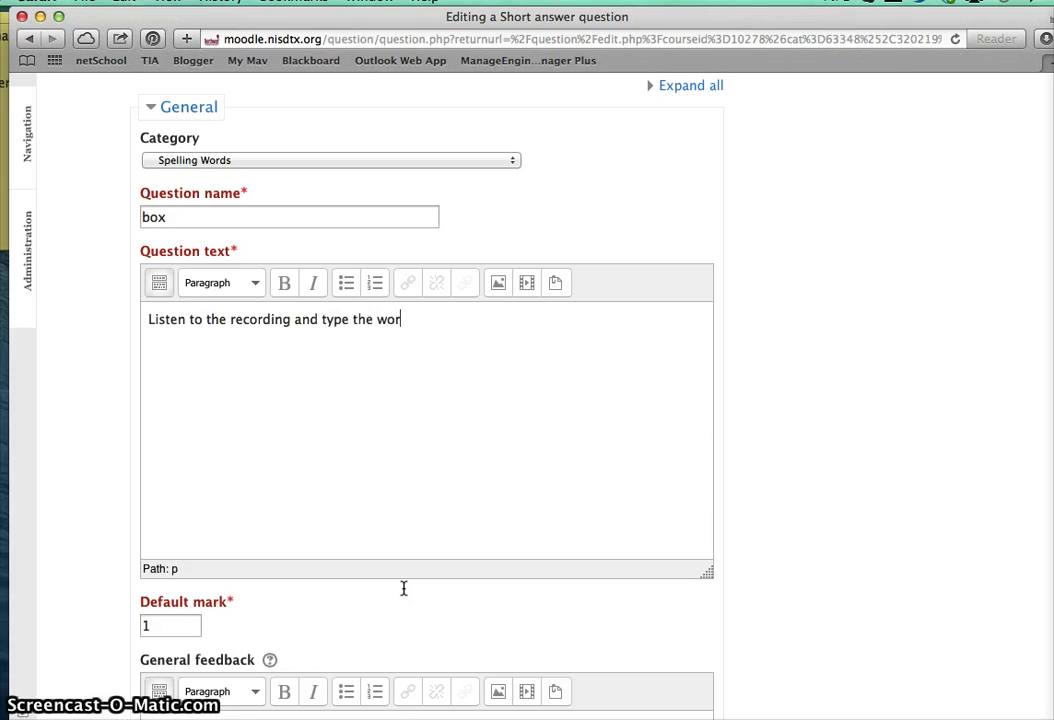
text(d in )
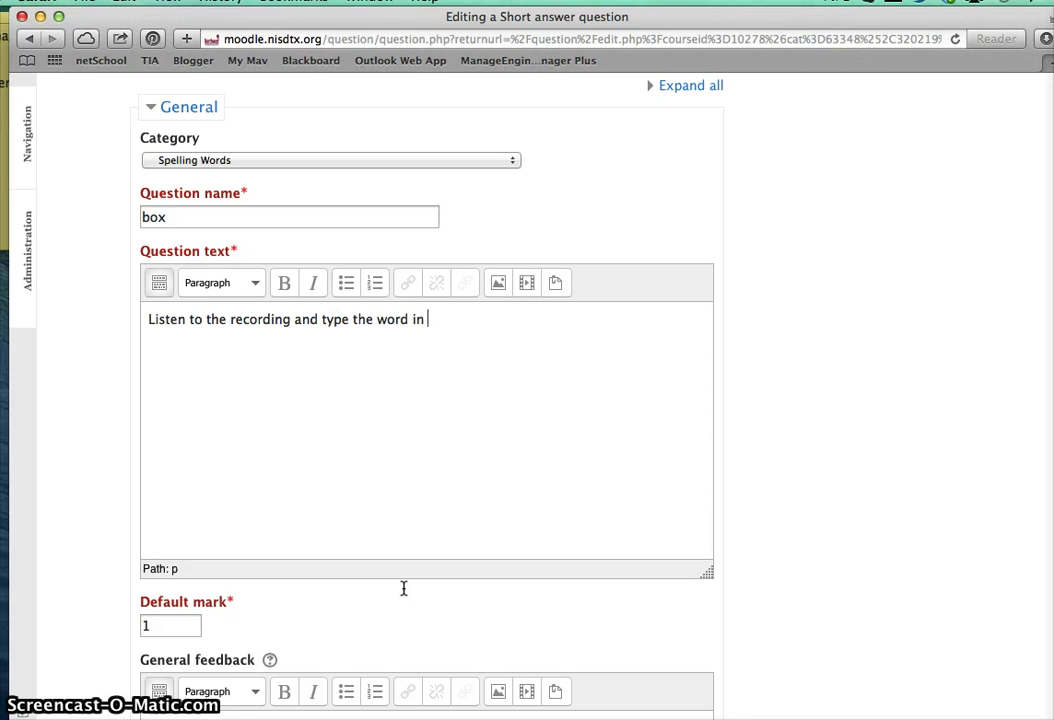
text(the box.)
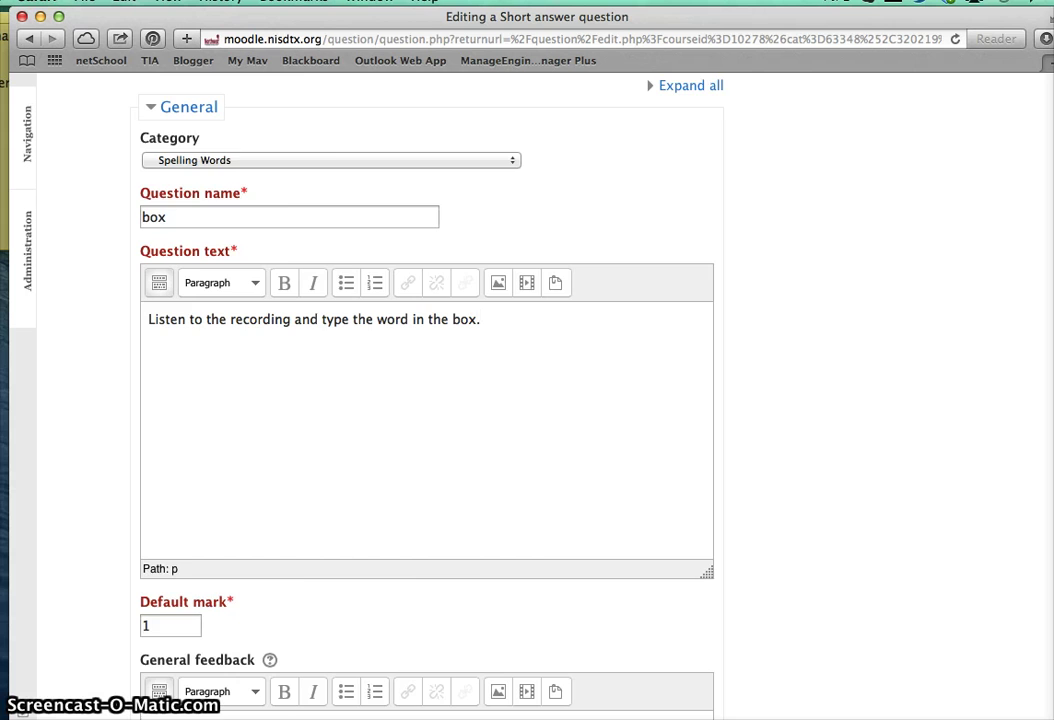
Set Answer 1 to "box" with a grade of 100%
click(334, 602)
scroll(335, 603, down, 6)
scroll(335, 603, down, 4)
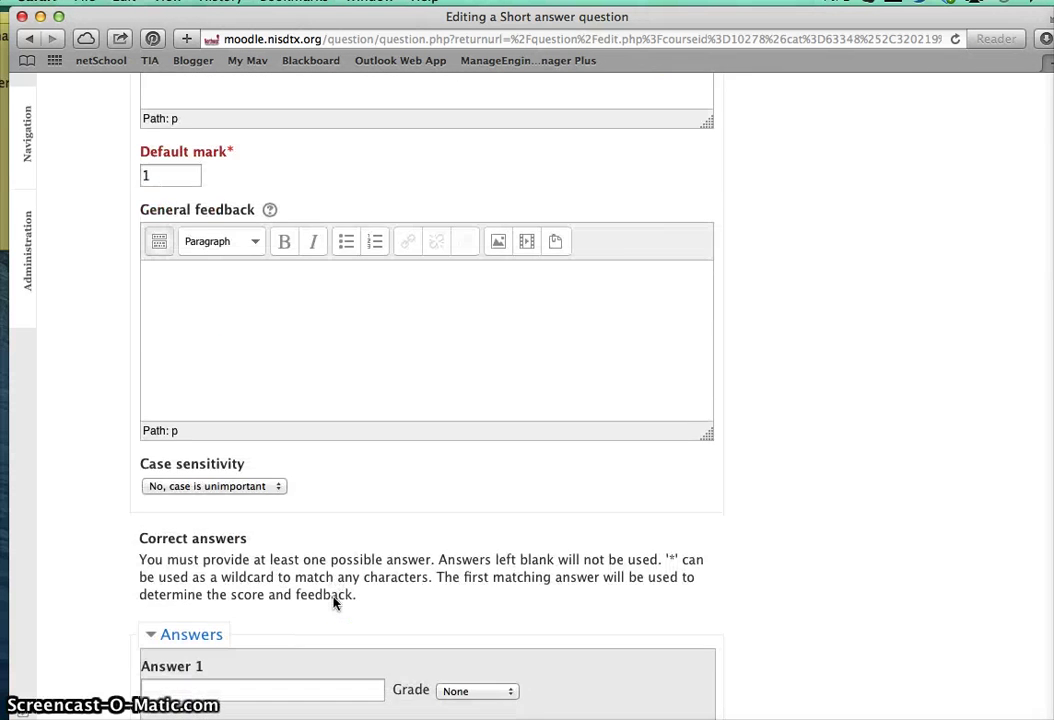
click(313, 488)
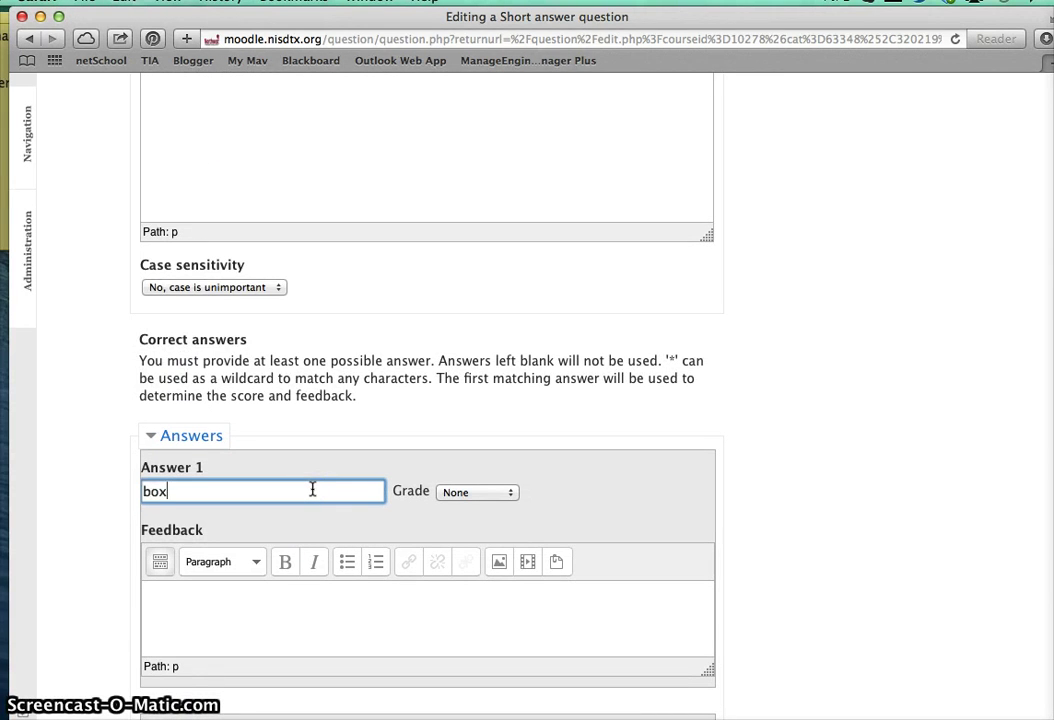
click(489, 493)
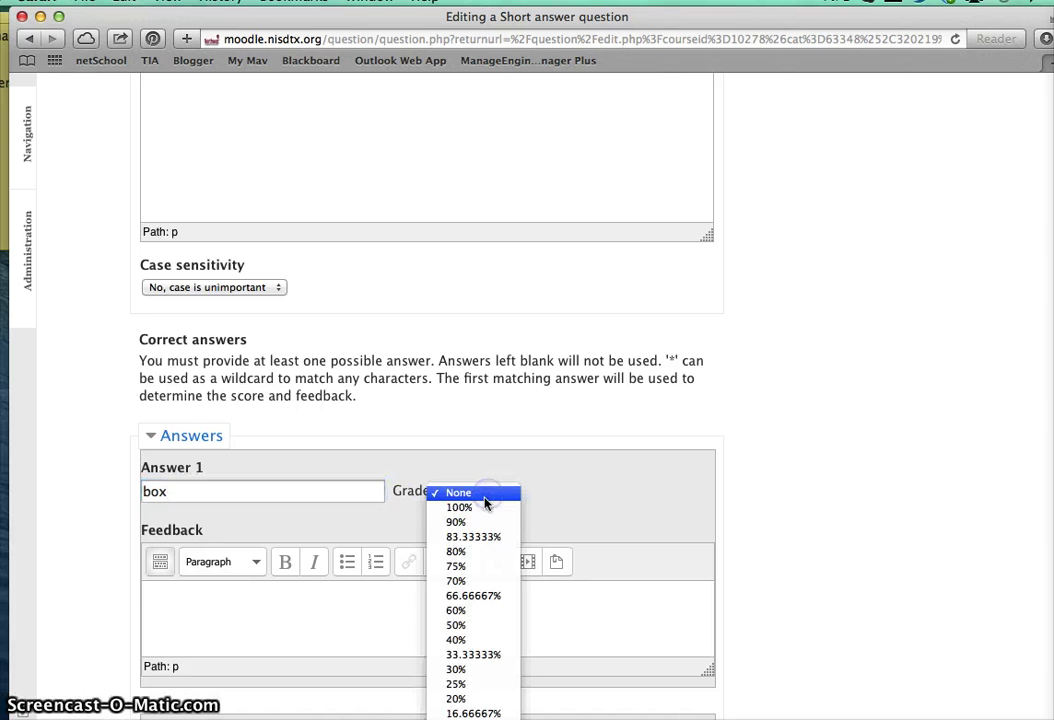
click(470, 507)
Add an empty line above the sentence in the question text
scroll(483, 360, up, 4)
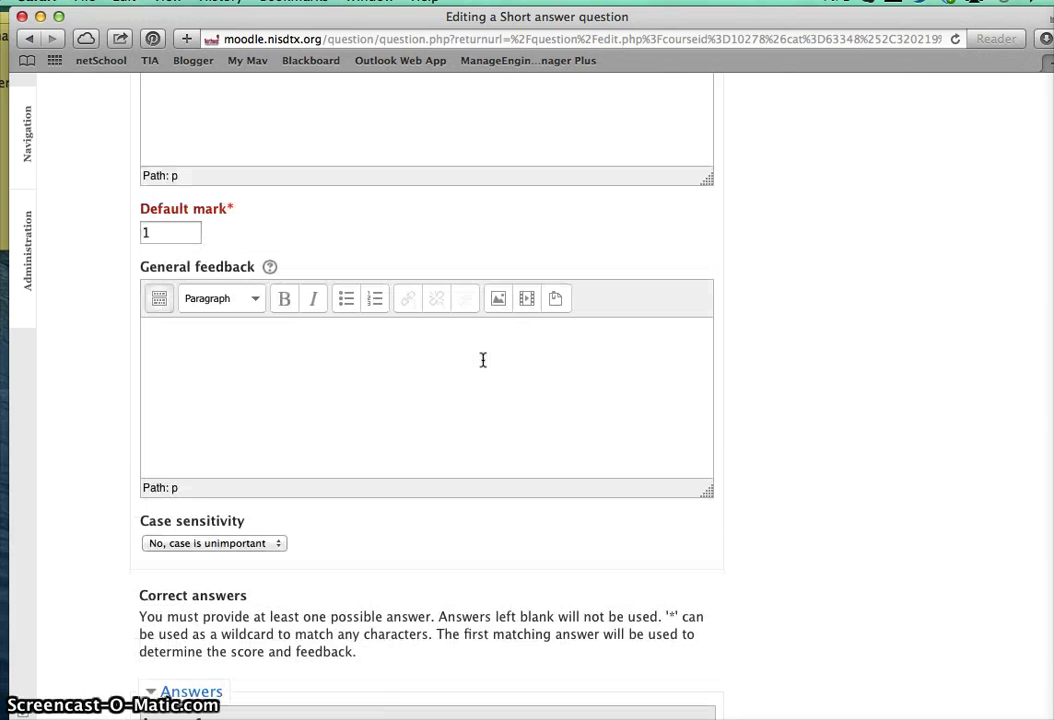
scroll(483, 360, down, 15)
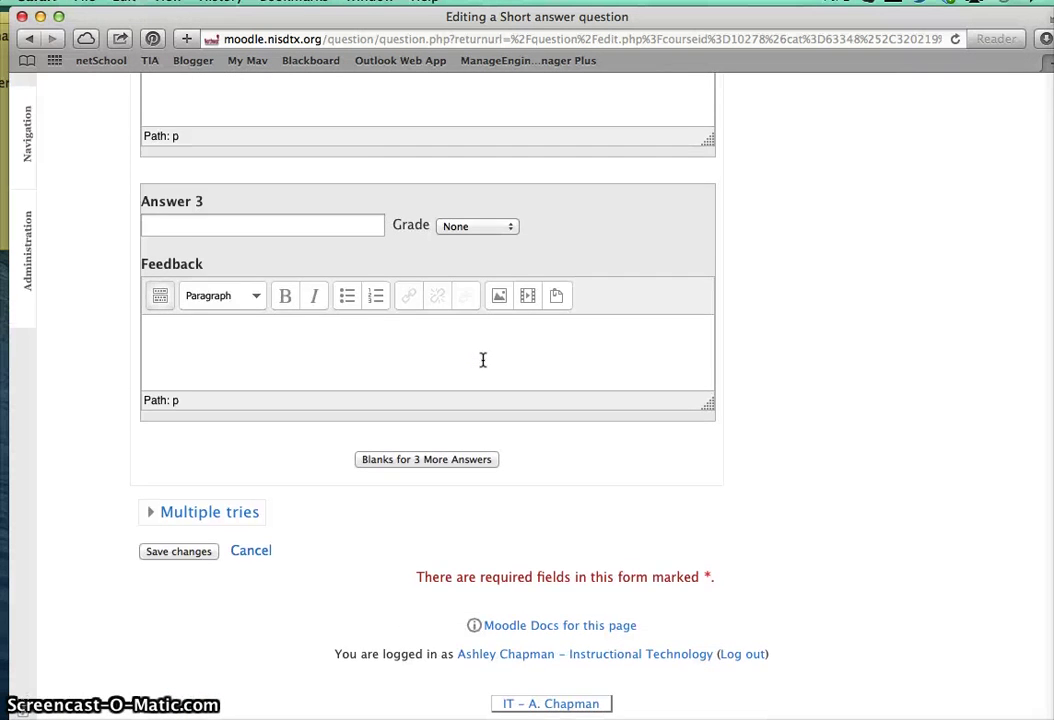
scroll(483, 360, up, 20)
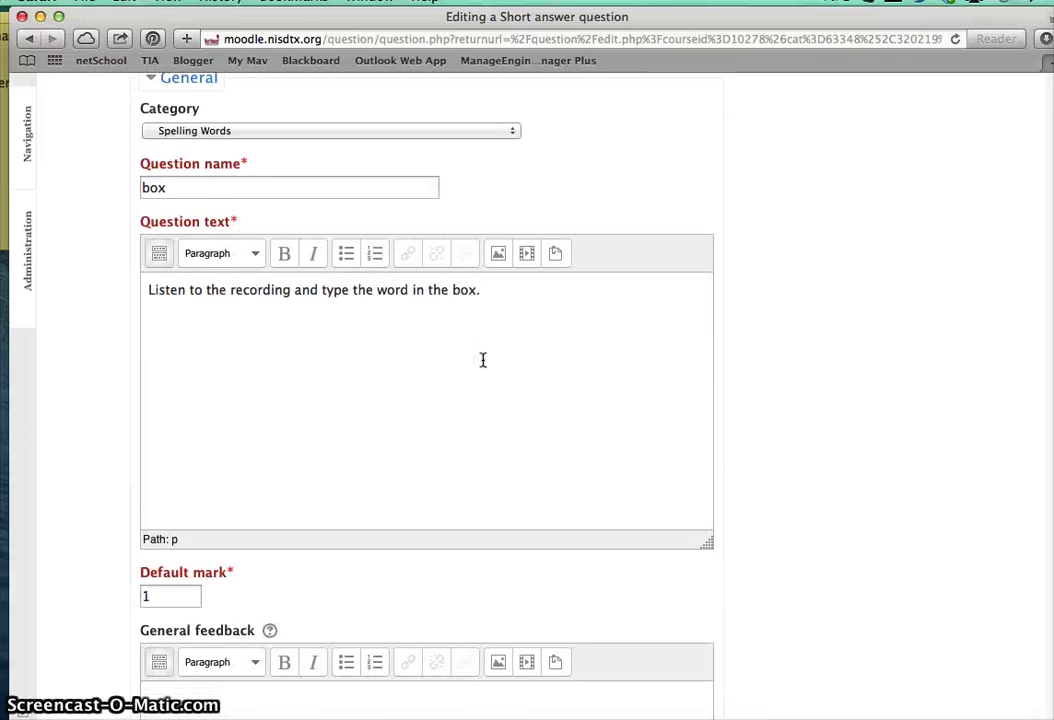
scroll(483, 360, down, 2)
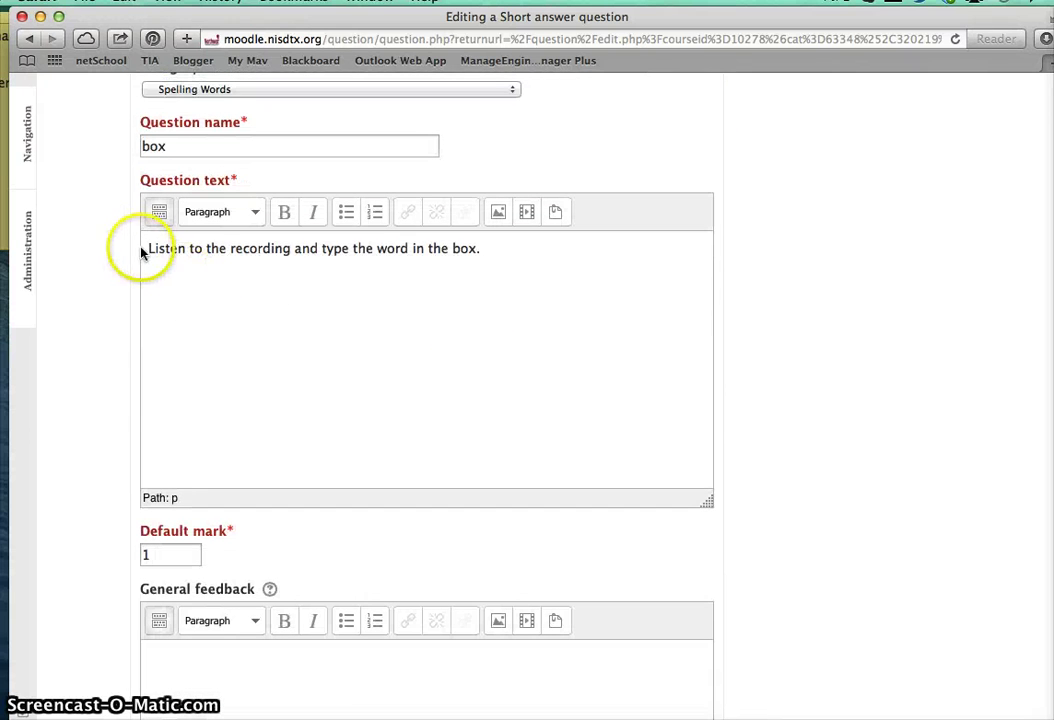
click(147, 249)
key(Return)
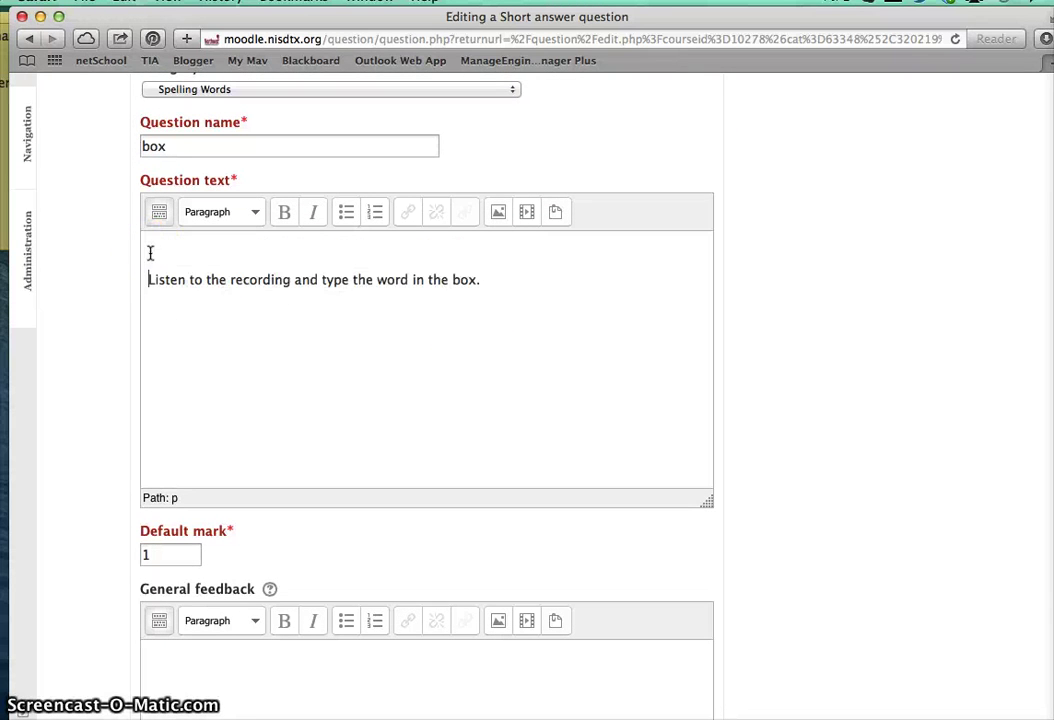
Start inserting Moodle media on the question text's empty line and open the file chooser for uploading a file
click(553, 215)
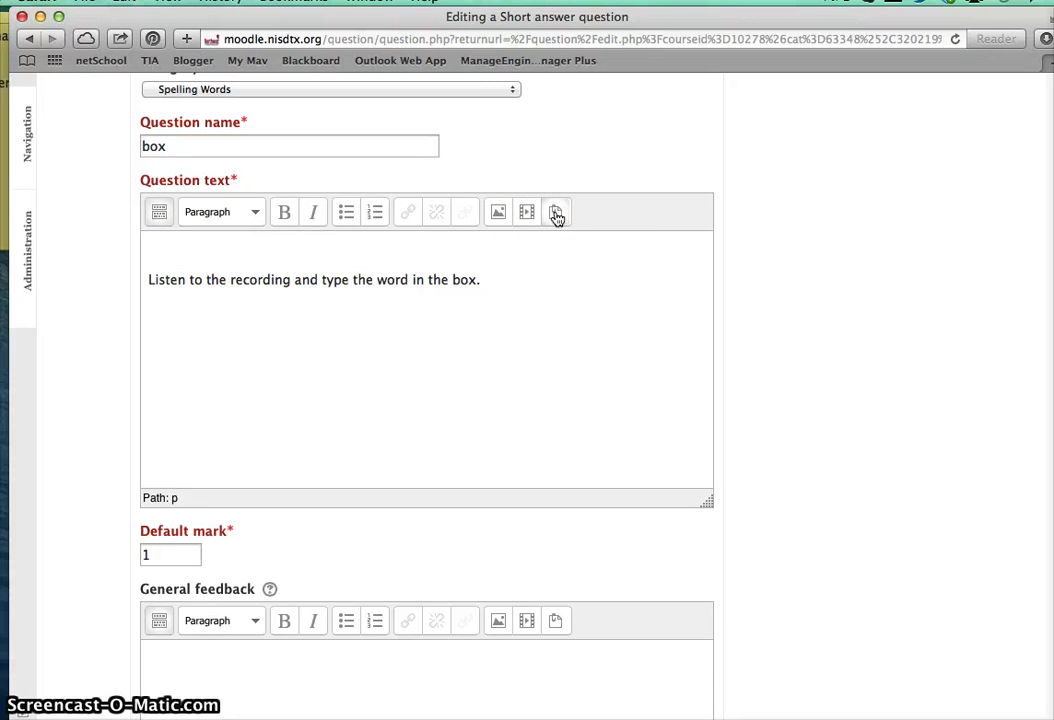
click(527, 213)
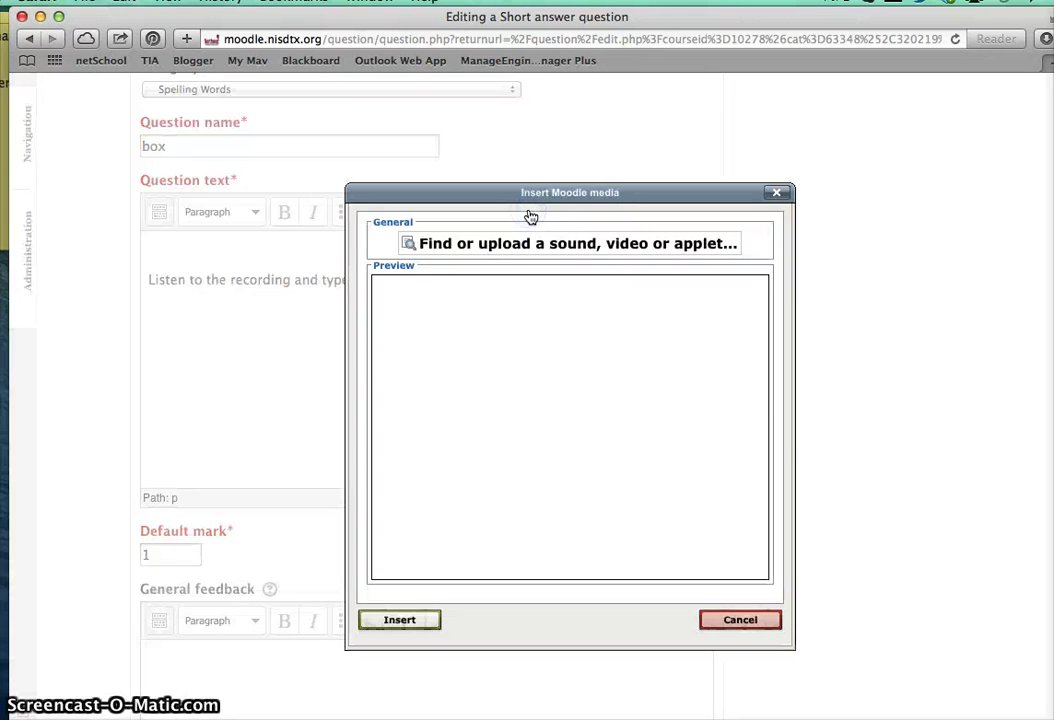
click(530, 247)
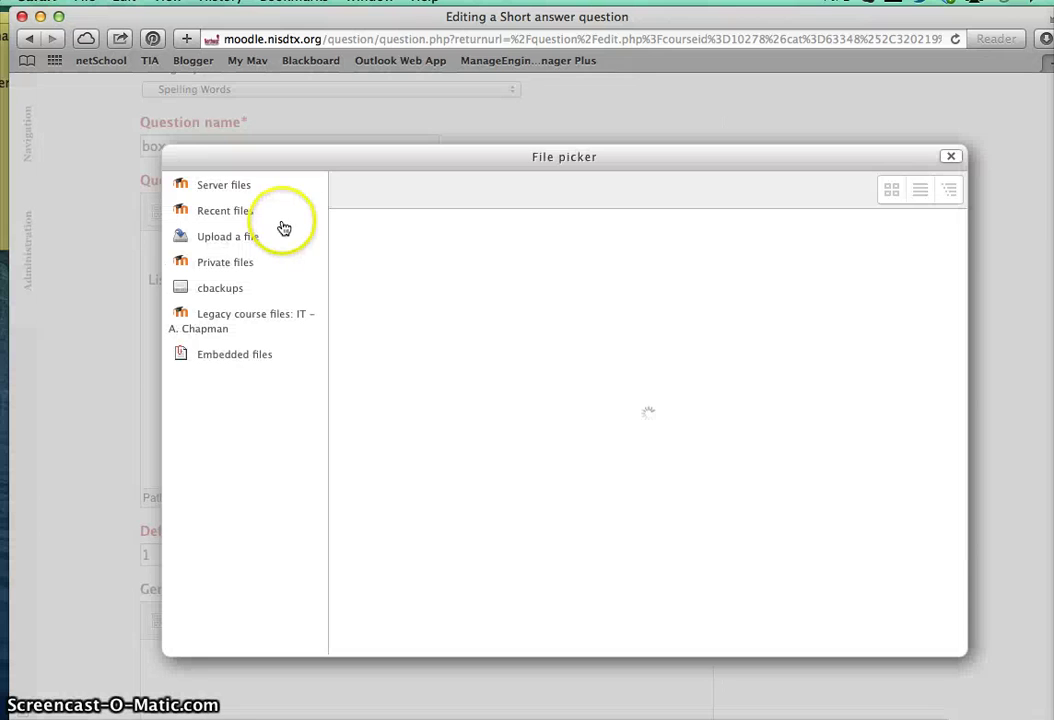
click(252, 236)
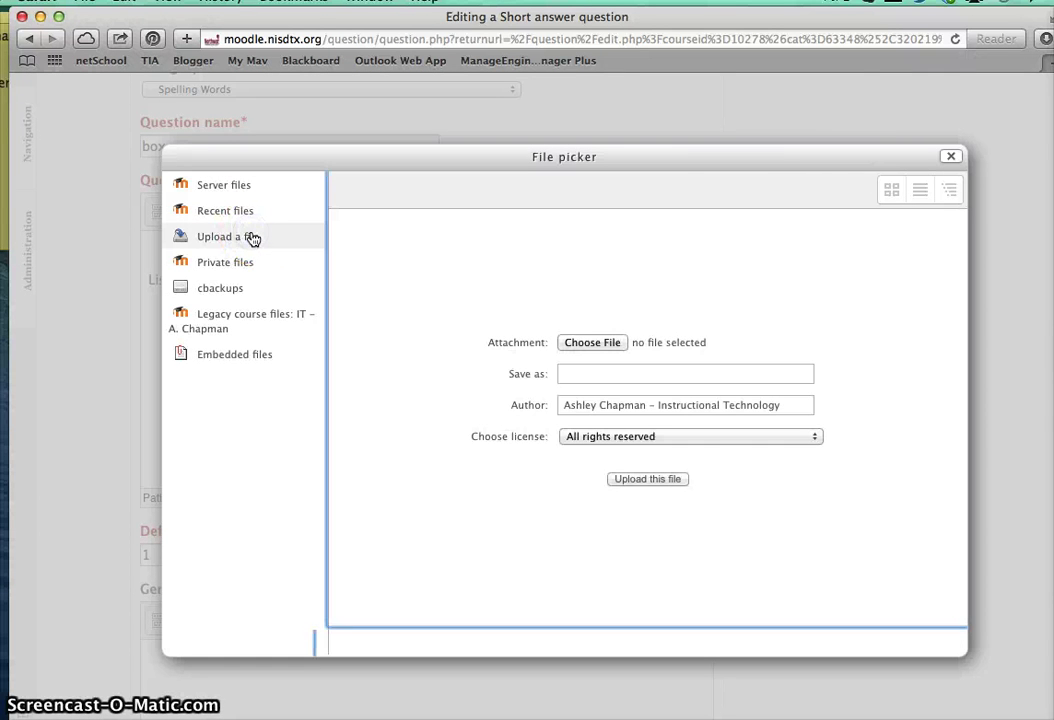
click(585, 342)
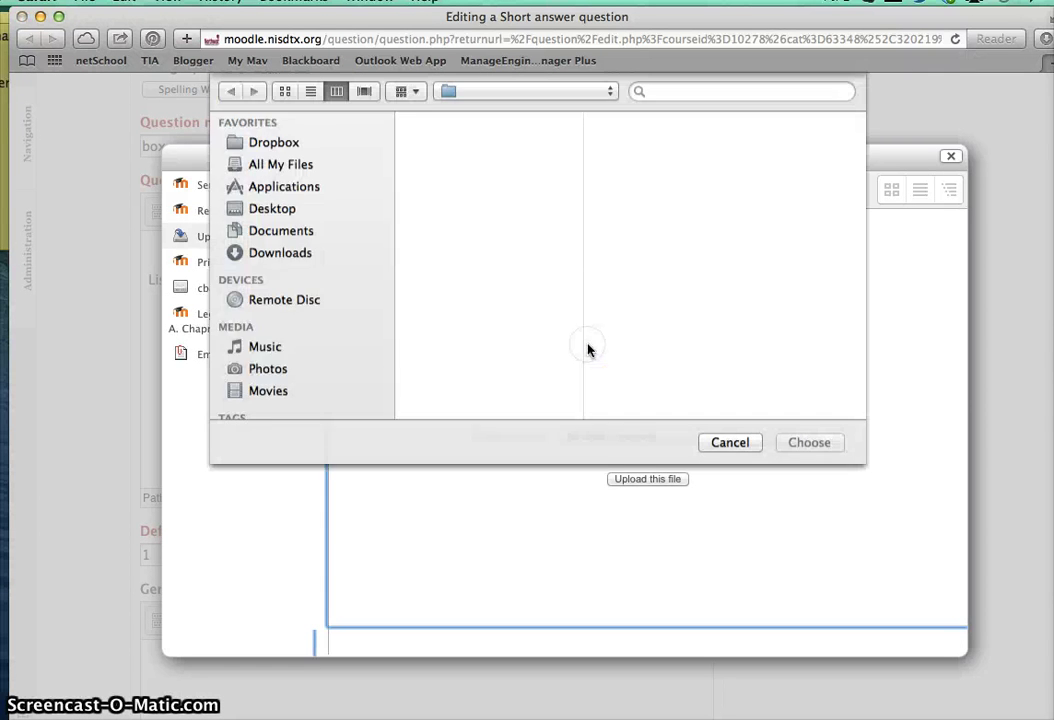
Upload box.mp4 from Dropbox's Apps > Voice Record Pro folder, and insert it into the question text after playing its preview
click(287, 143)
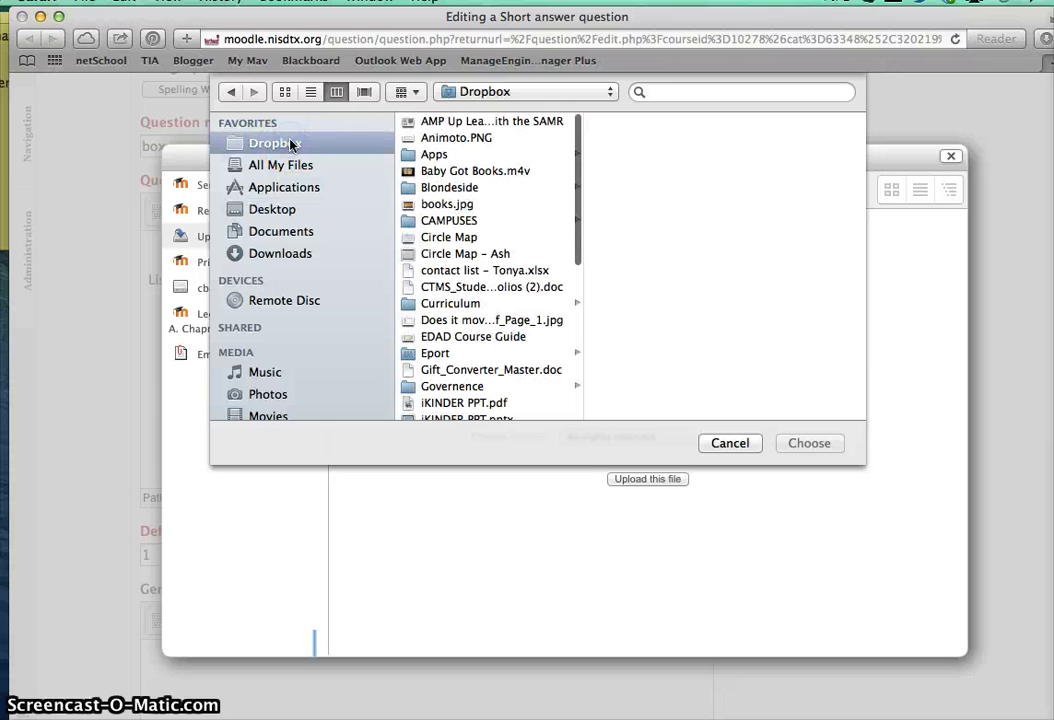
click(435, 157)
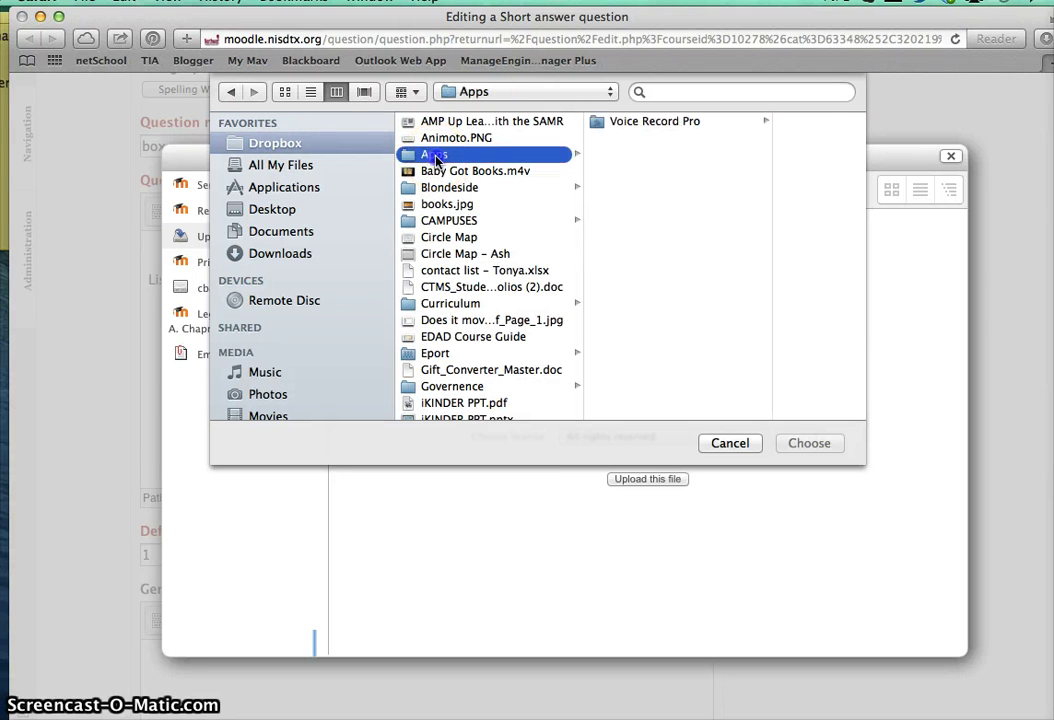
click(627, 124)
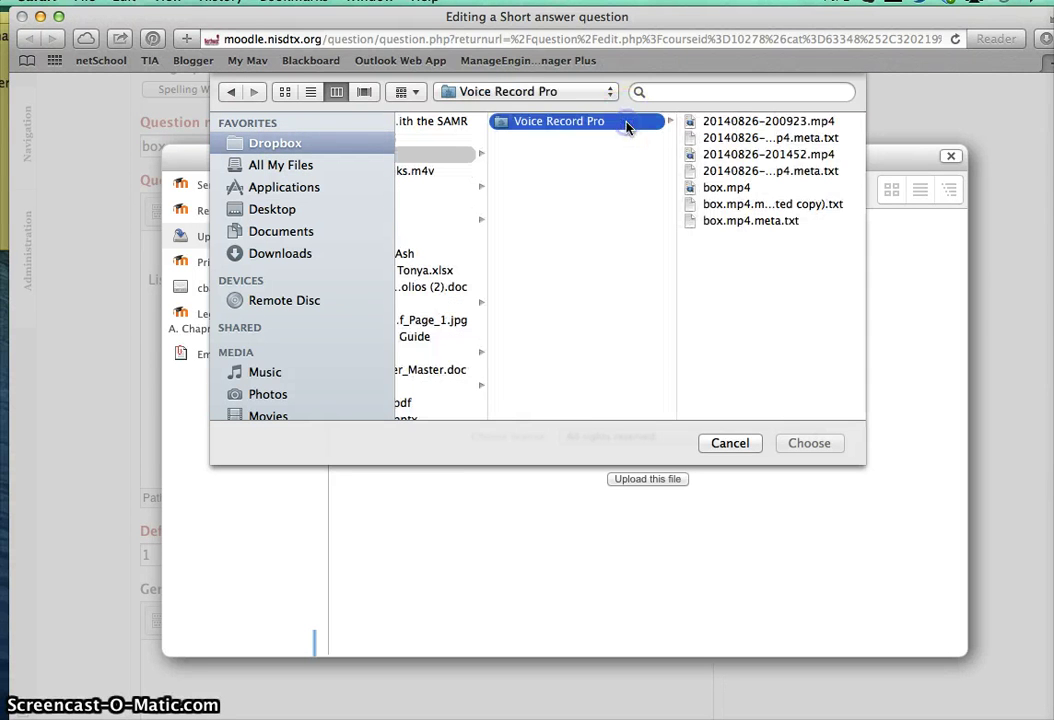
click(731, 189)
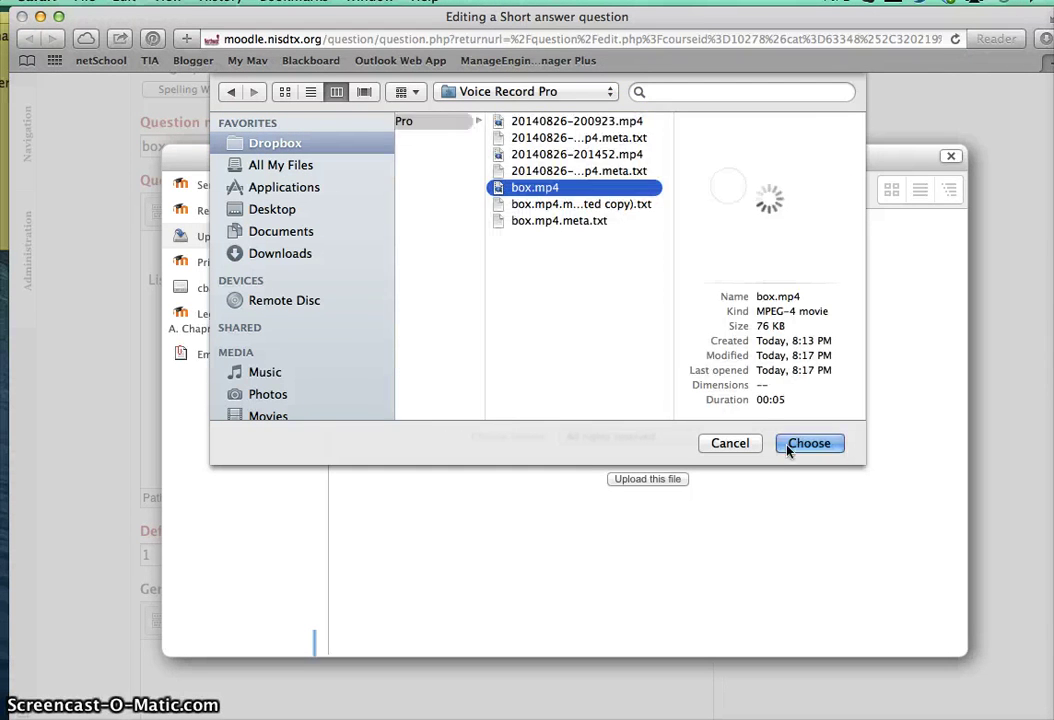
click(814, 446)
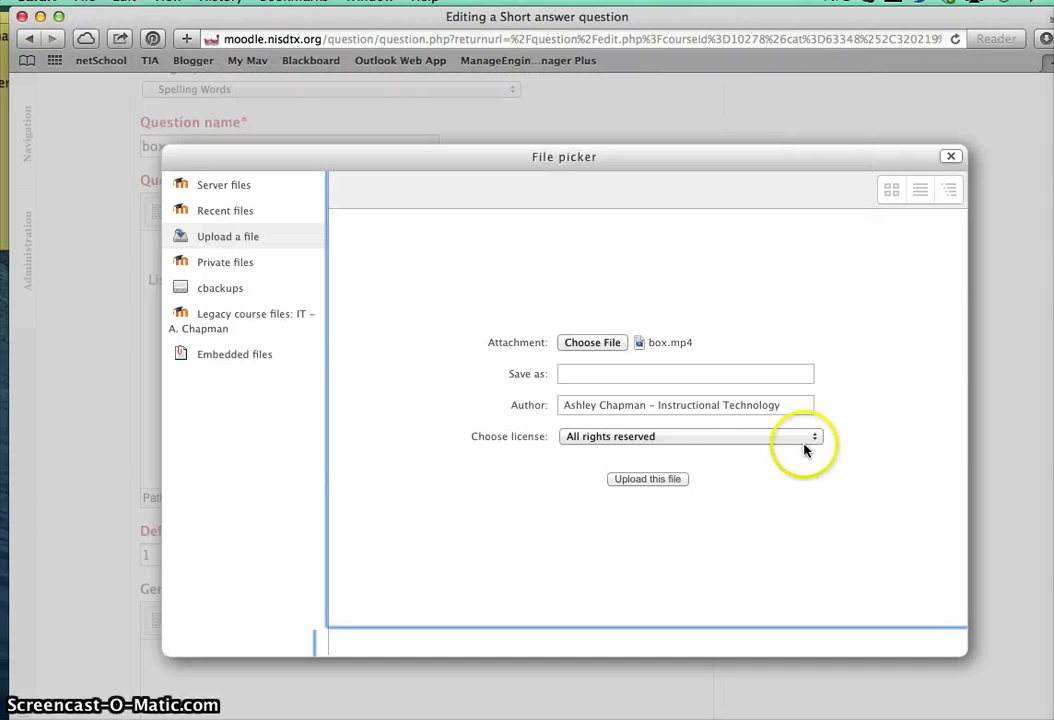
click(661, 480)
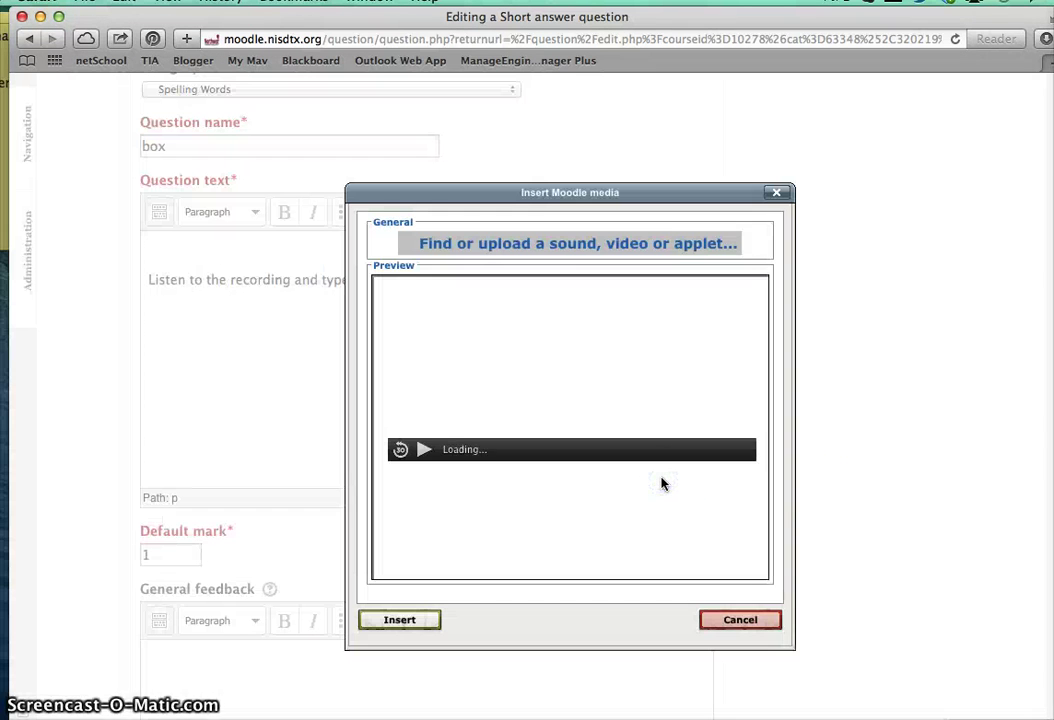
click(423, 450)
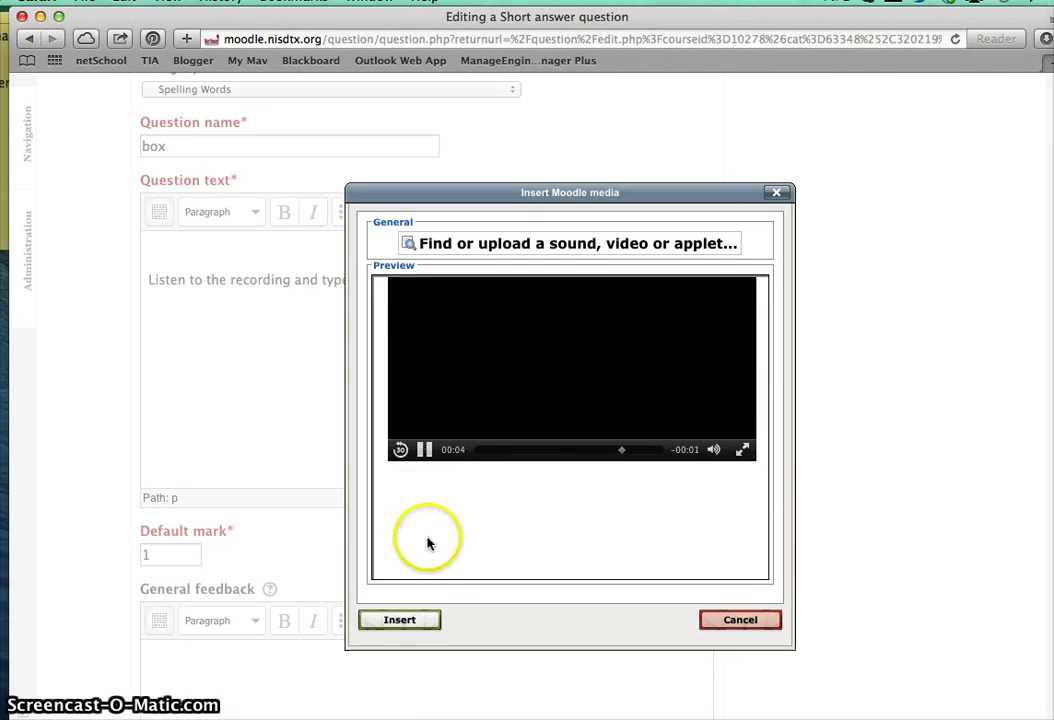
click(404, 622)
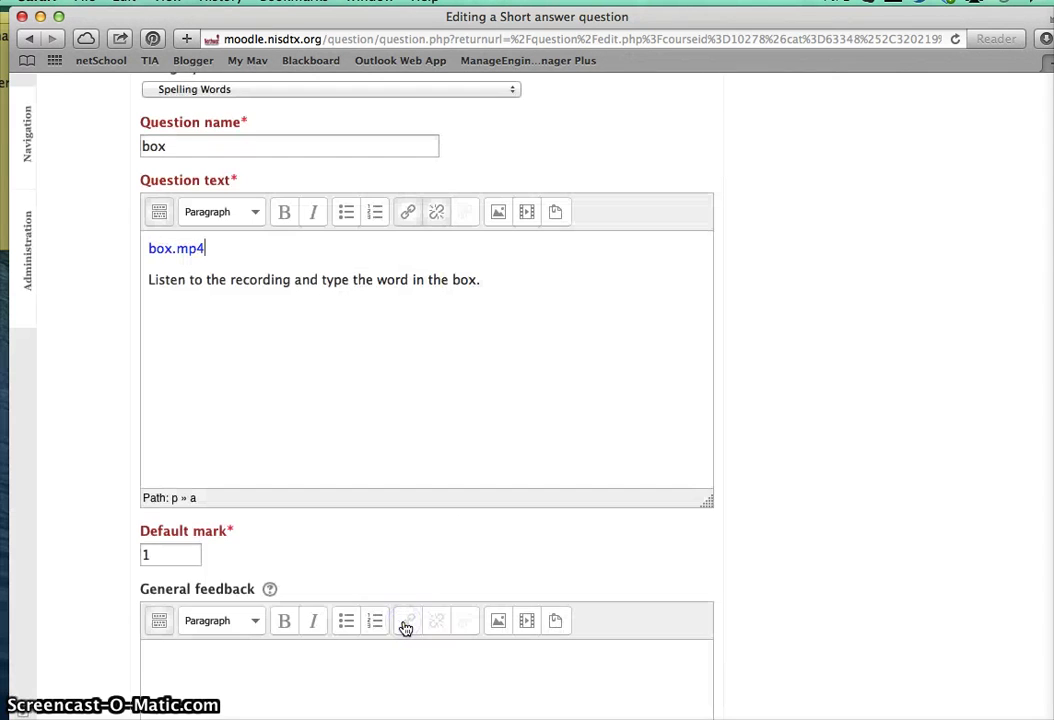
Save the short answer question to the question bank
scroll(405, 628, down, 5)
scroll(405, 628, down, 10)
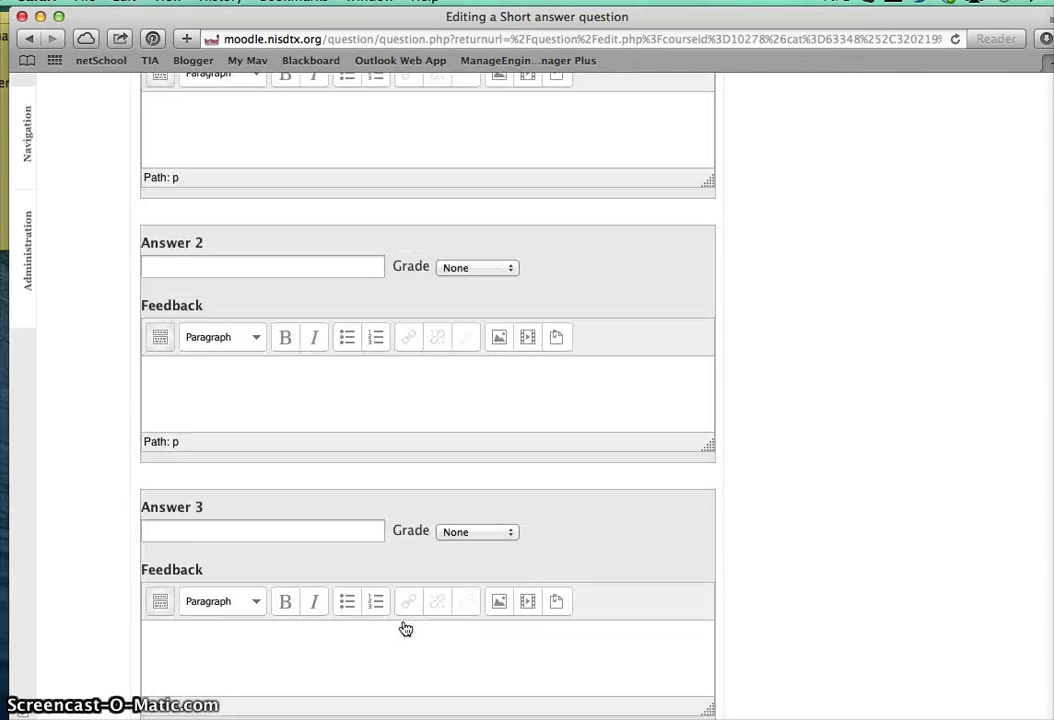
click(168, 550)
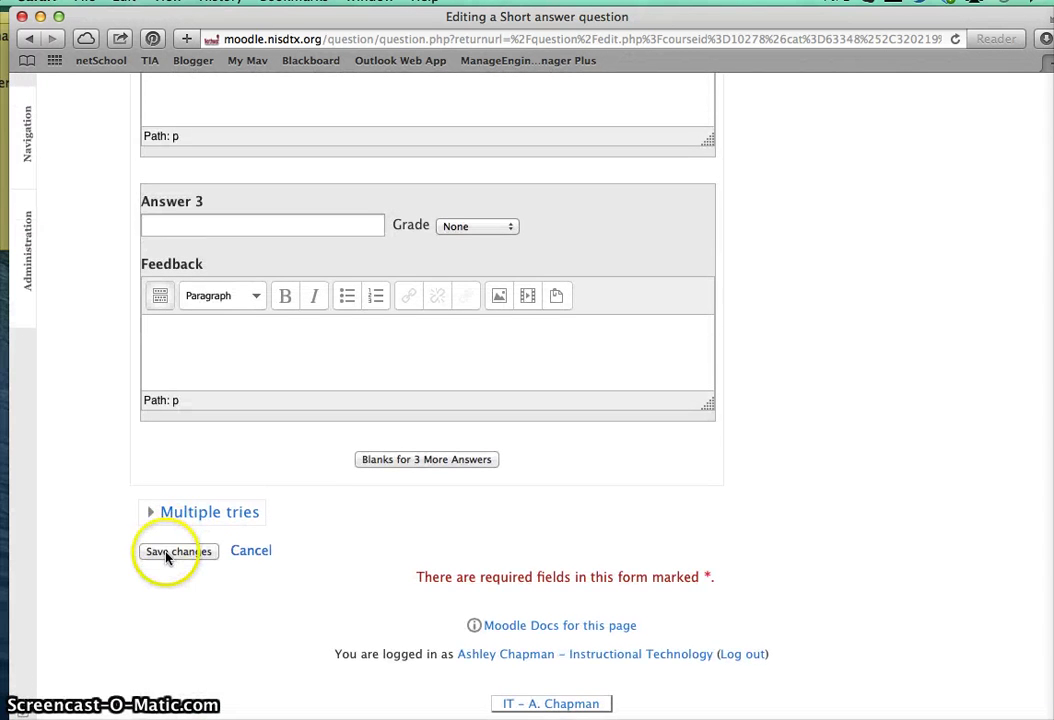
click(168, 551)
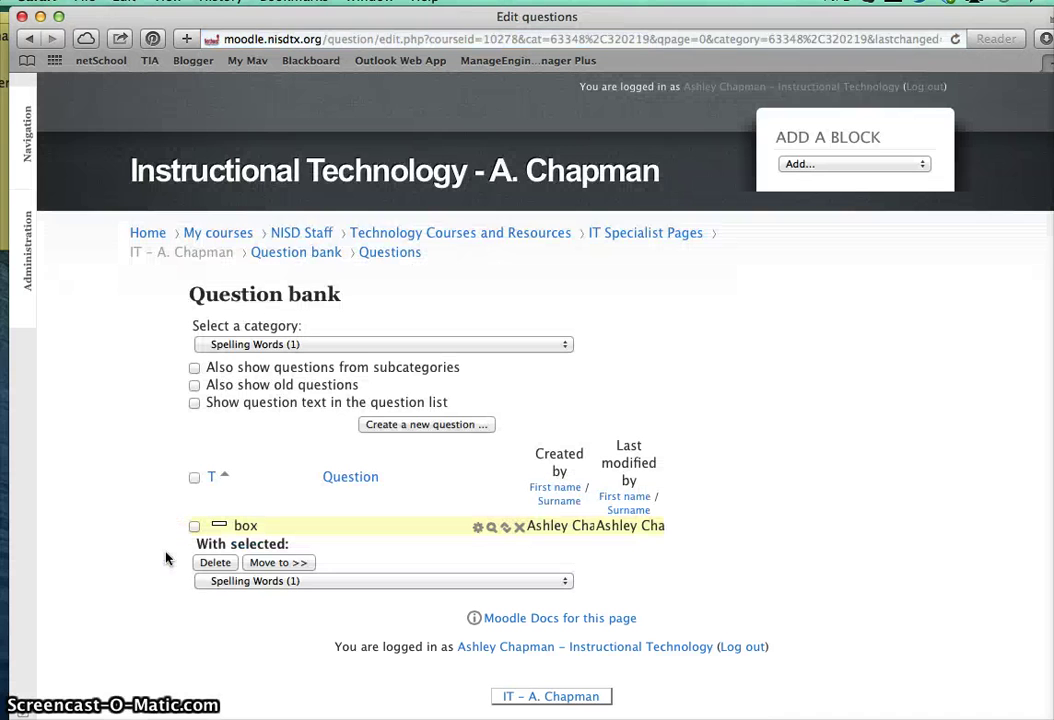